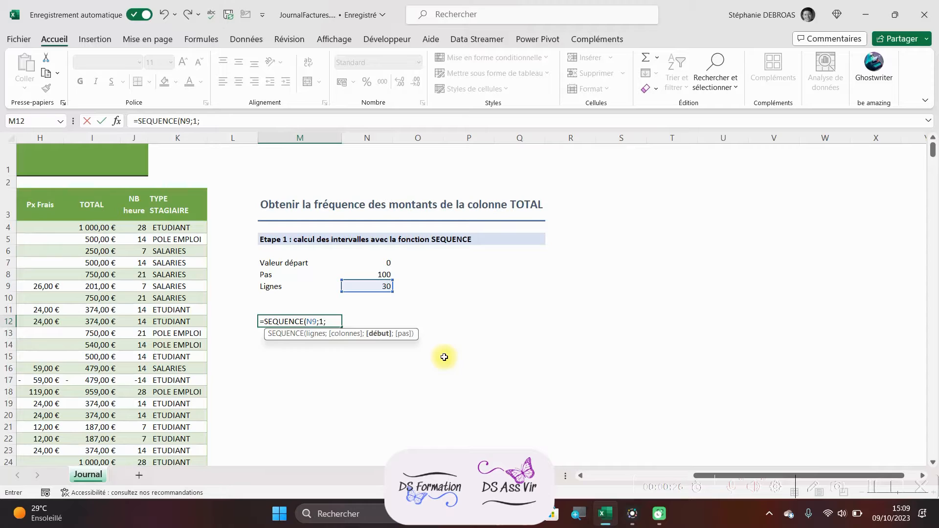
Step: Complete the SEQUENCE formula in M12 with N7 as the start and N8 as the step: =SEQUENCE(N9;1;N7;N8)
{"action": "left_click", "coordinate": [377, 263]}
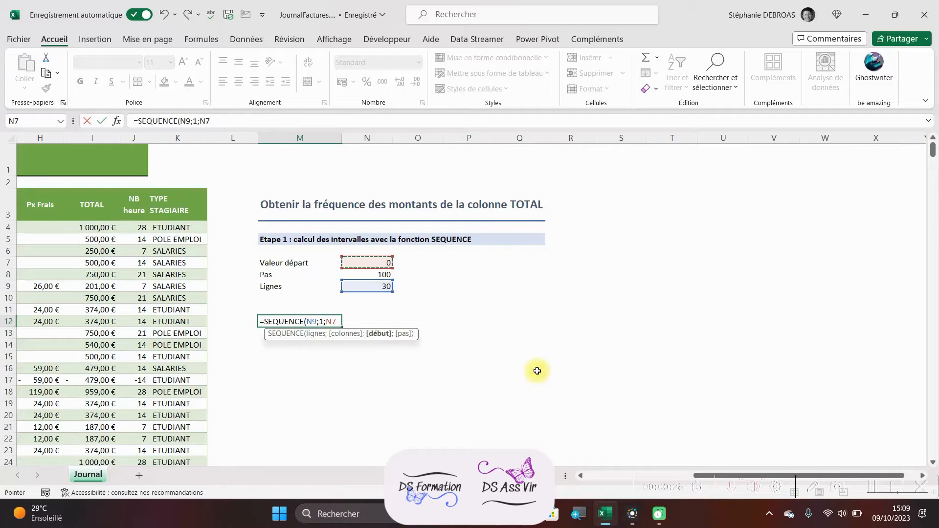
{"action": "type", "text": ";"}
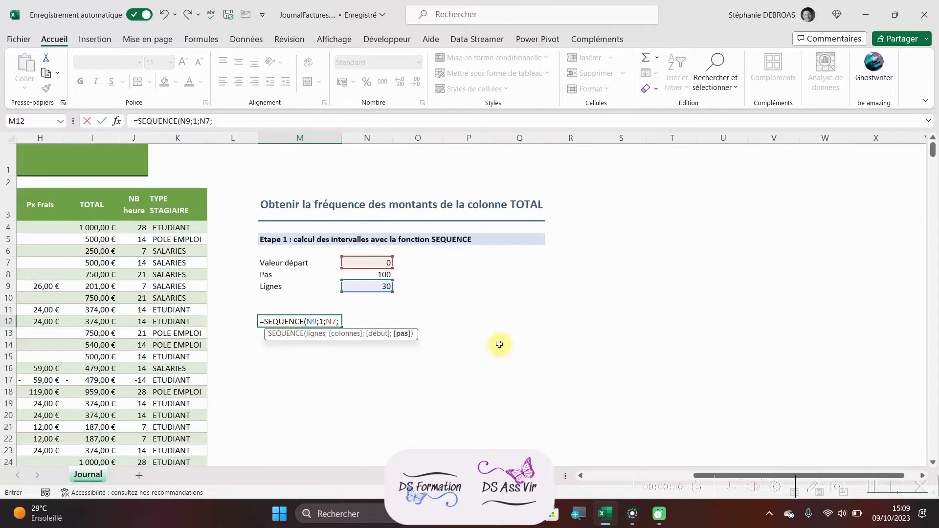
{"action": "left_click", "coordinate": [369, 276]}
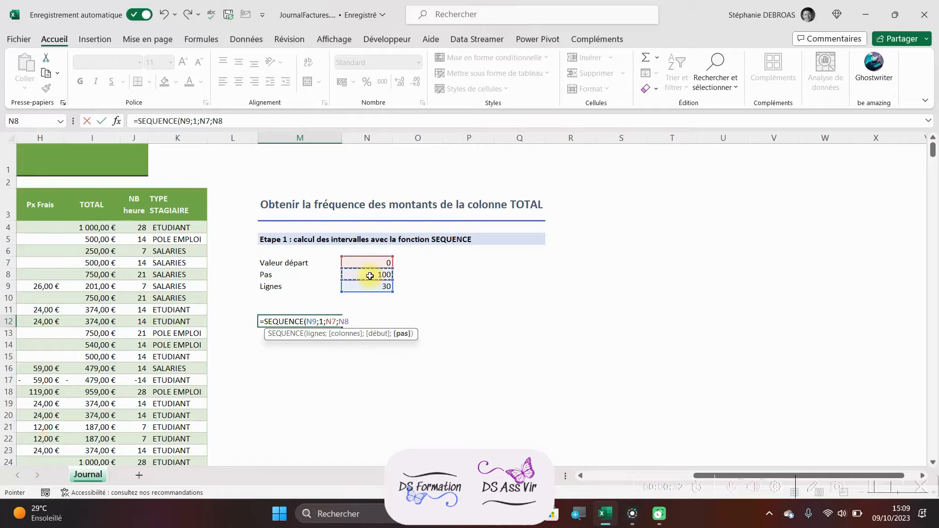
{"action": "type", "text": ")"}
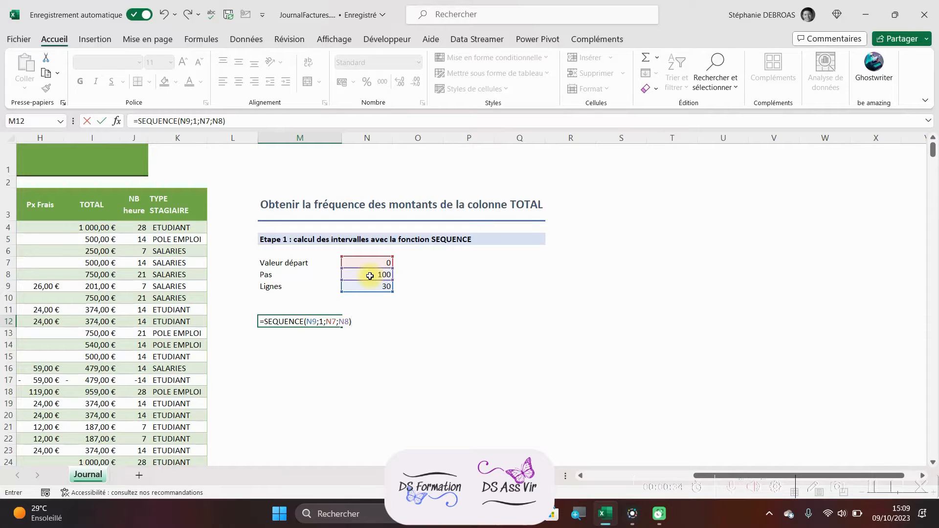
{"action": "key", "text": "Return"}
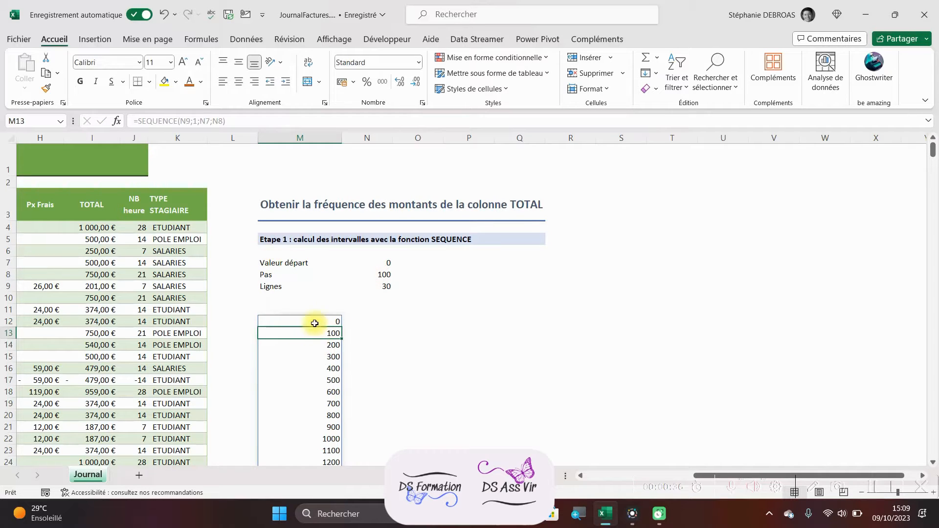
Step: Review the generated interval list in column M from its first to its last value
{"action": "scroll", "coordinate": [313, 352], "scroll_direction": "down", "scroll_amount": 7}
{"action": "scroll", "coordinate": [314, 386], "scroll_direction": "up", "scroll_amount": 7}
{"action": "scroll", "coordinate": [318, 288], "scroll_direction": "down", "scroll_amount": 6}
{"action": "scroll", "coordinate": [335, 371], "scroll_direction": "down", "scroll_amount": 1}
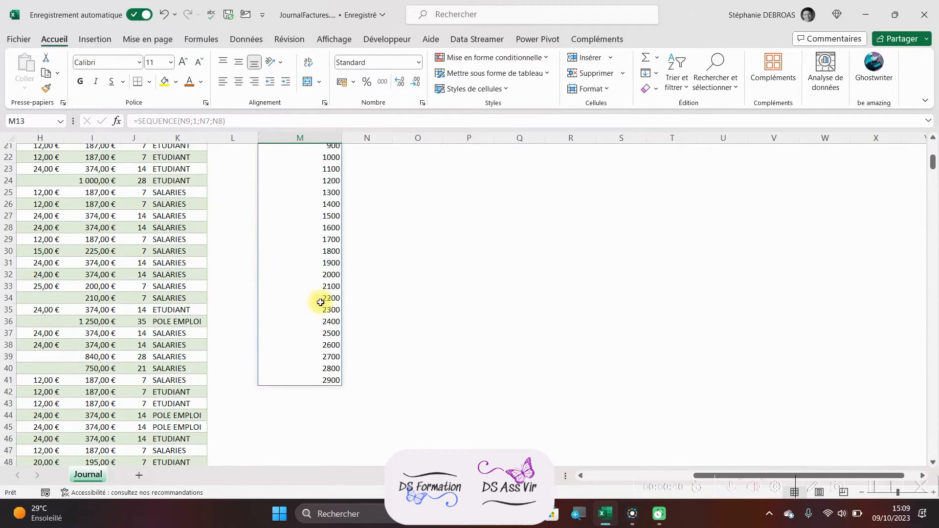
{"action": "scroll", "coordinate": [331, 372], "scroll_direction": "up", "scroll_amount": 7}
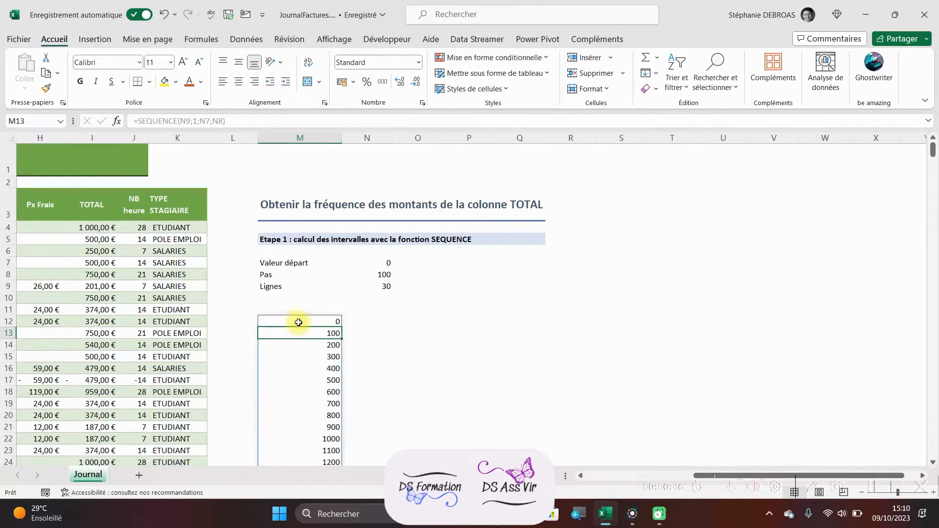
{"action": "scroll", "coordinate": [302, 320], "scroll_direction": "down", "scroll_amount": 7}
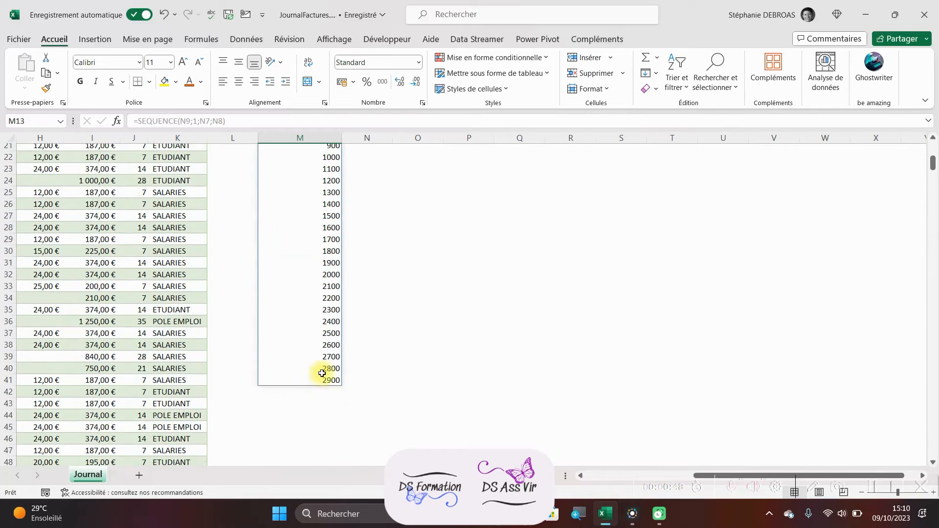
Step: Set Valeur départ to 50 and Pas to 60, and check the recalculated intervals down to the end
{"action": "scroll", "coordinate": [327, 362], "scroll_direction": "up", "scroll_amount": 6}
{"action": "left_click", "coordinate": [380, 227]}
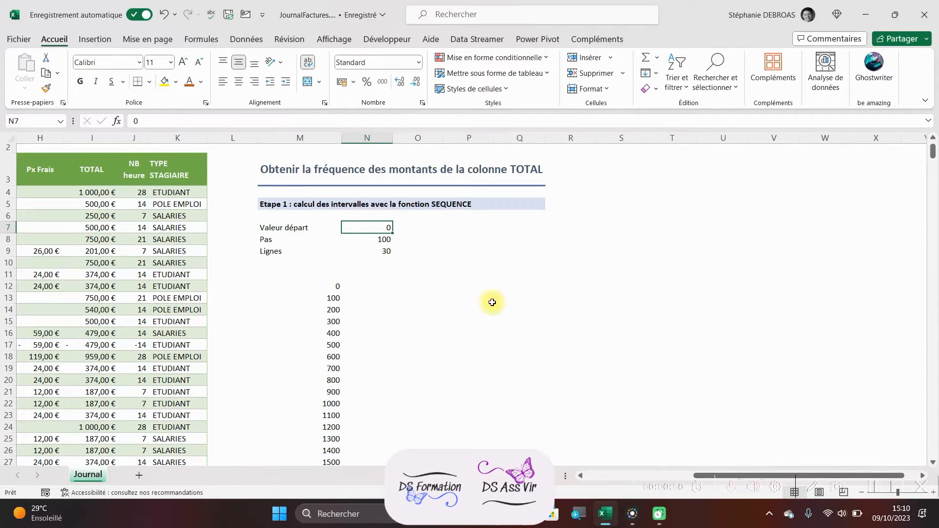
{"action": "type", "text": "50"}
{"action": "key", "text": "Return"}
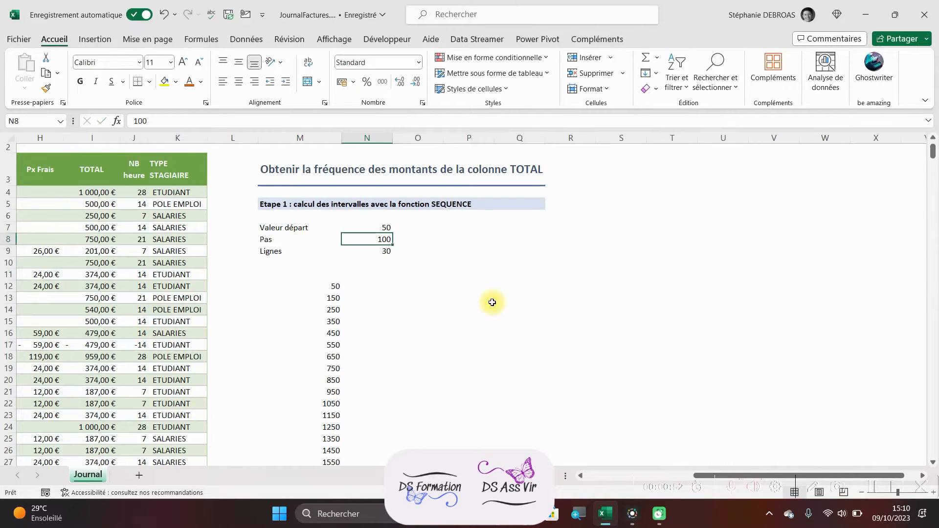
{"action": "type", "text": "60"}
{"action": "key", "text": "Return"}
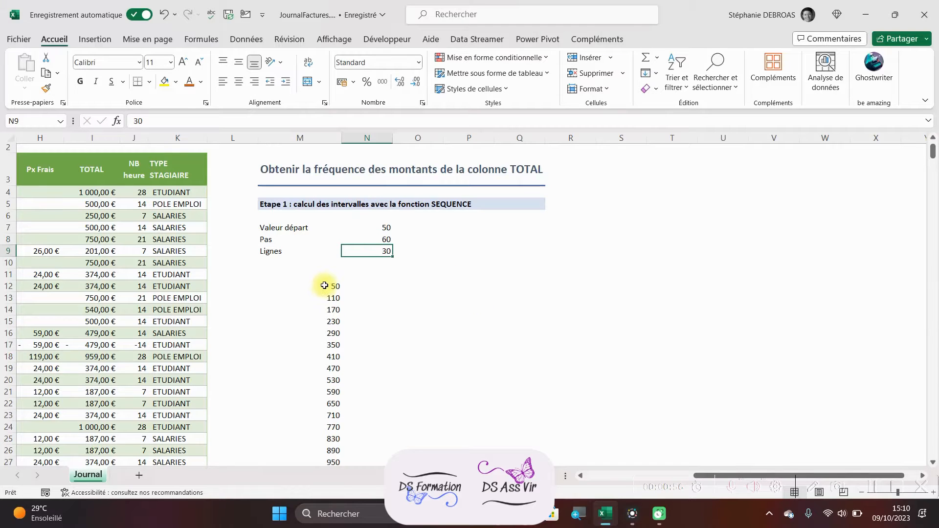
{"action": "scroll", "coordinate": [324, 285], "scroll_direction": "down", "scroll_amount": 6}
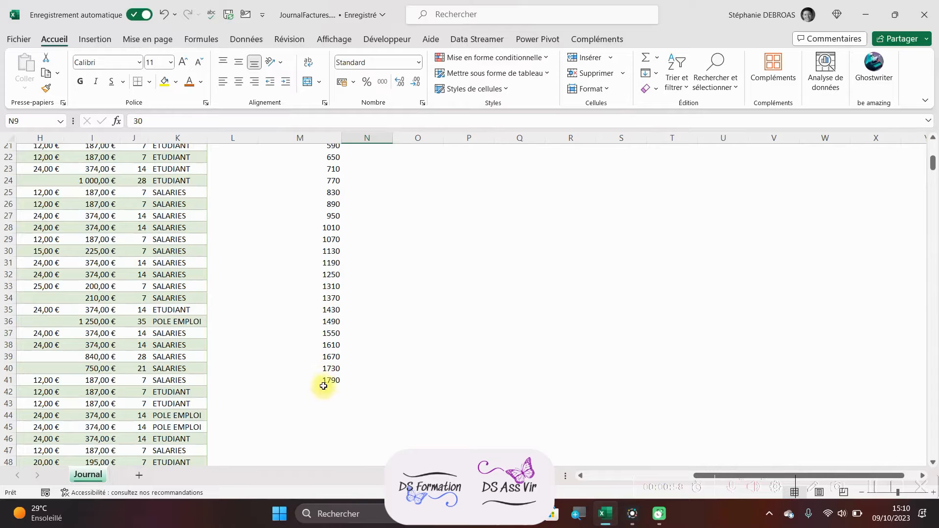
Step: Set Valeur départ back to 0 and Pas back to 100
{"action": "scroll", "coordinate": [324, 384], "scroll_direction": "up", "scroll_amount": 5}
{"action": "left_click", "coordinate": [370, 153]}
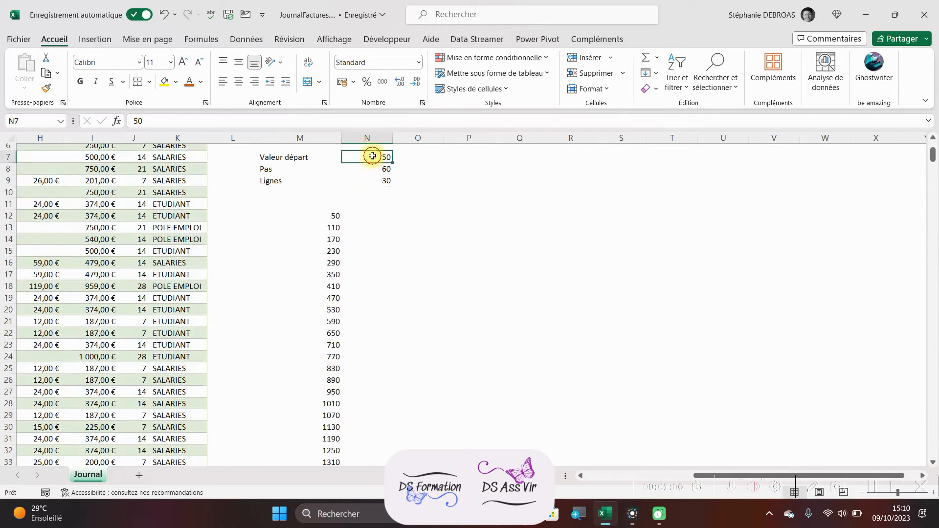
{"action": "scroll", "coordinate": [433, 246], "scroll_direction": "up", "scroll_amount": 2}
{"action": "type", "text": "0"}
{"action": "key", "text": "Return"}
{"action": "type", "text": "1"}
{"action": "key", "text": "Return"}
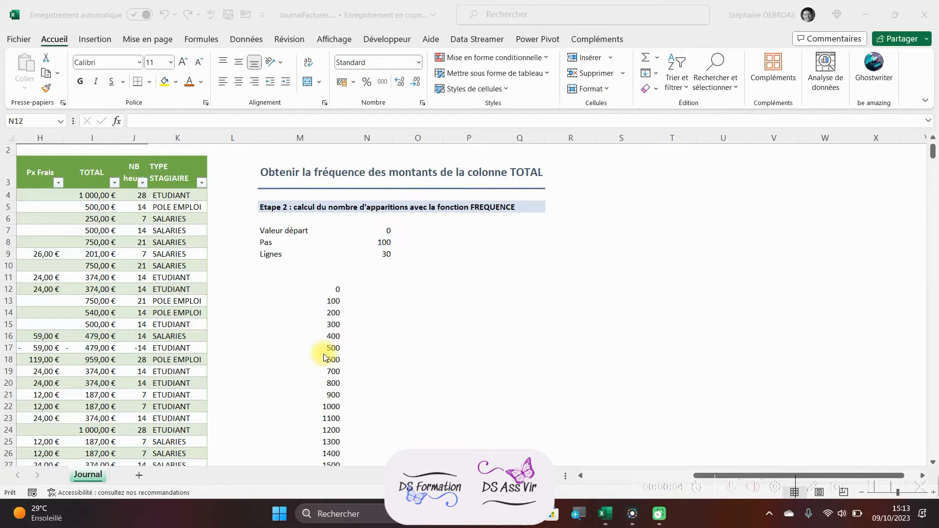
Step: Enter =FREQUENCE(Tableau2[TOTAL];M12#) in N12 to count the TOTAL amounts falling in each interval
{"action": "left_click", "coordinate": [369, 289]}
{"action": "type", "text": "=freq"}
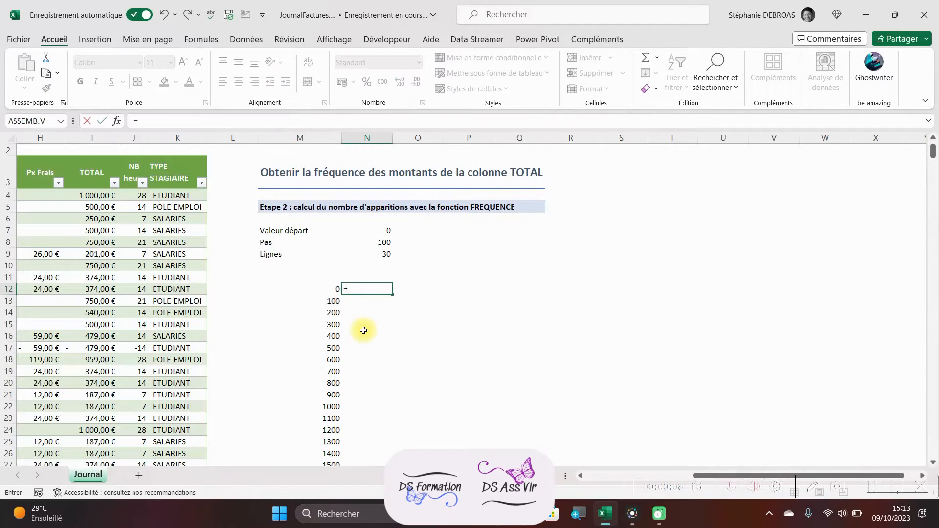
{"action": "key", "text": "Tab"}
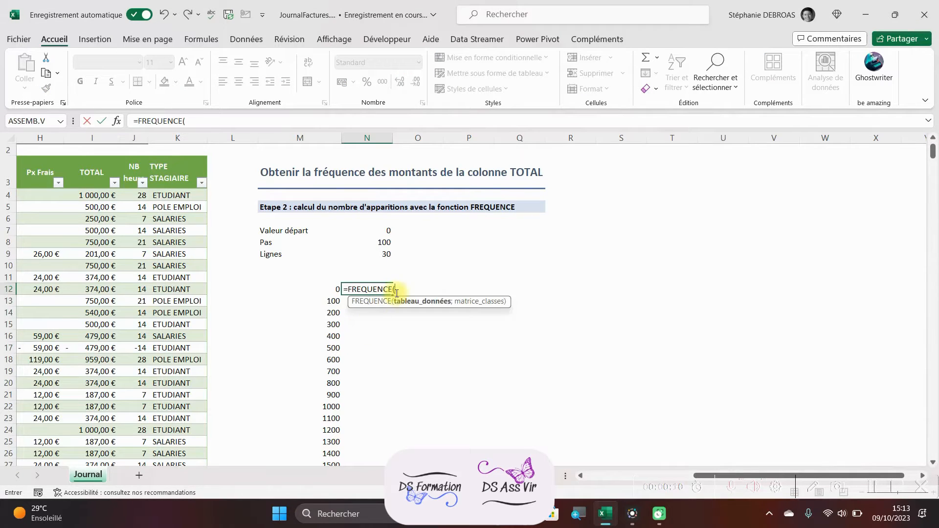
{"action": "left_click", "coordinate": [91, 157]}
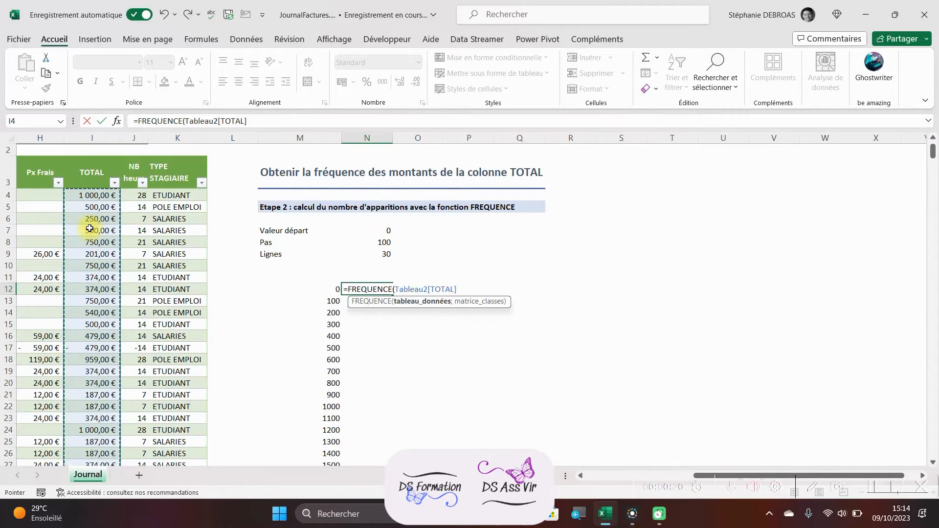
{"action": "type", "text": ";"}
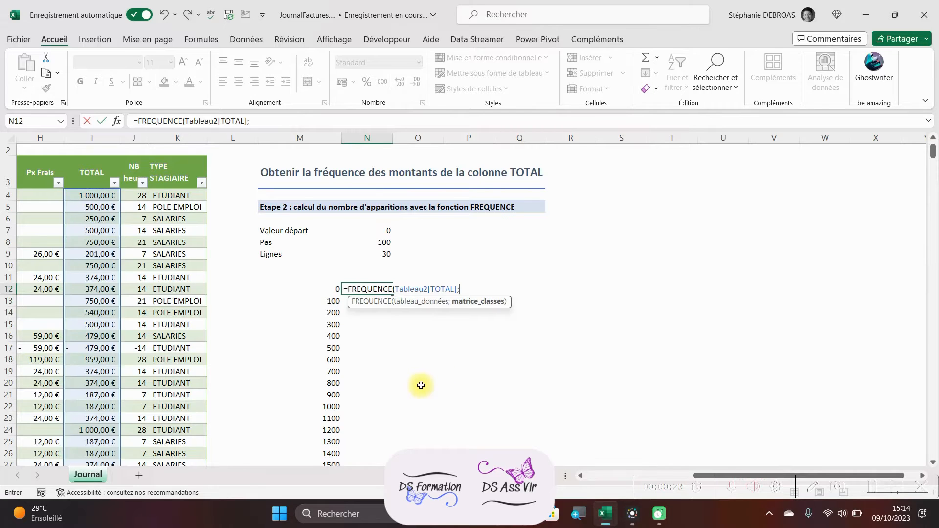
{"action": "left_click", "coordinate": [330, 291]}
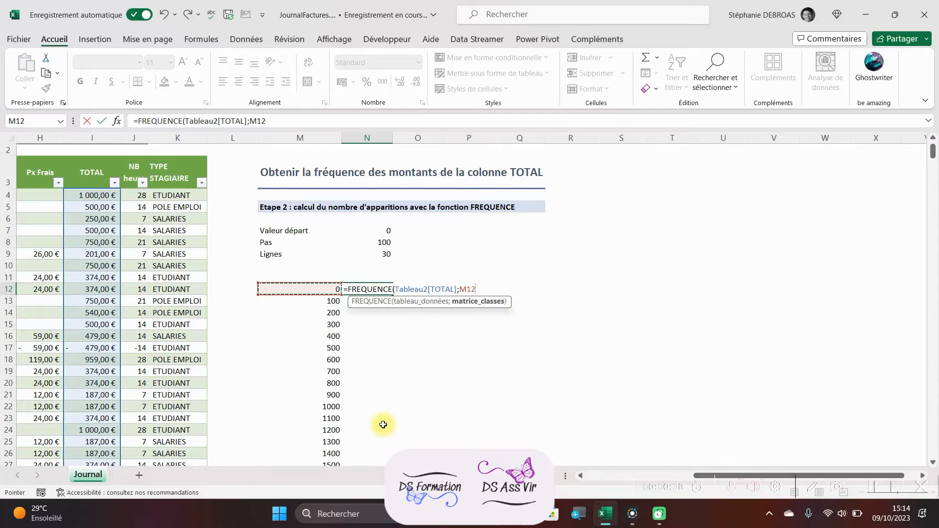
{"action": "type", "text": "#"}
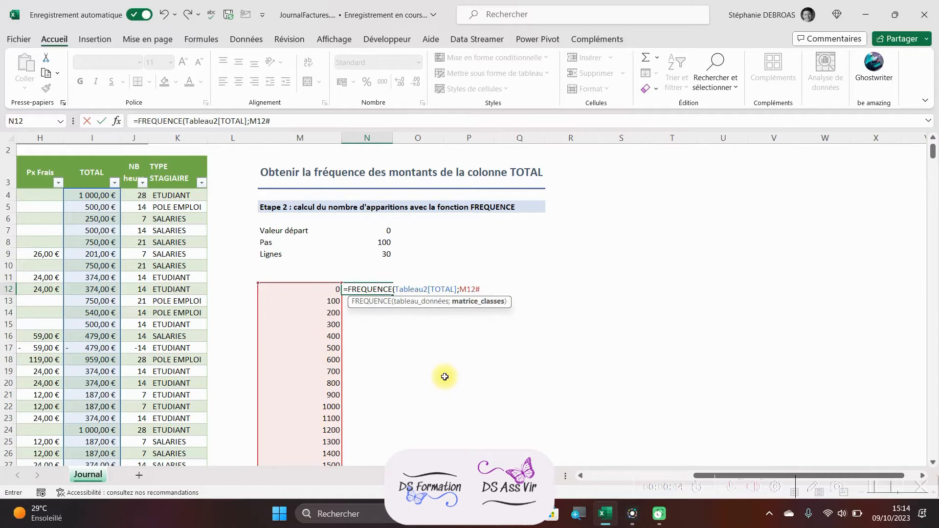
{"action": "type", "text": ")"}
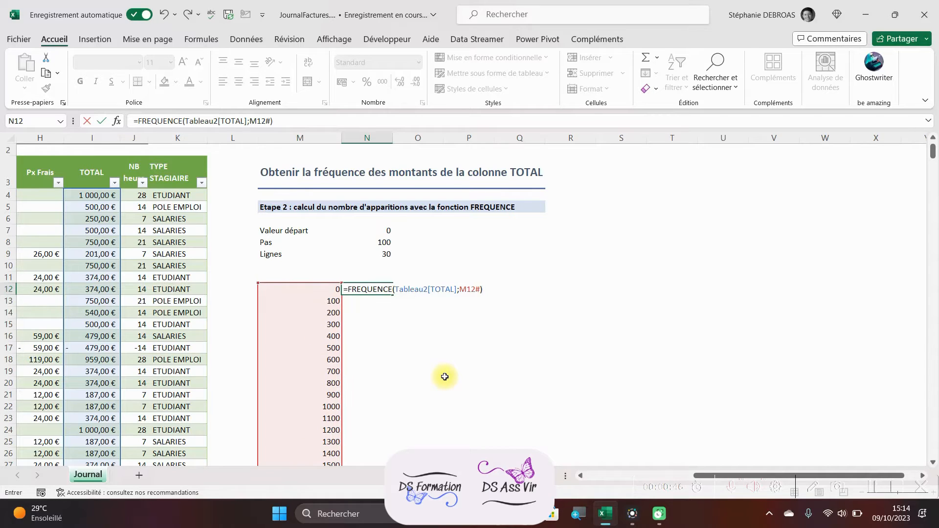
{"action": "key", "text": "Return"}
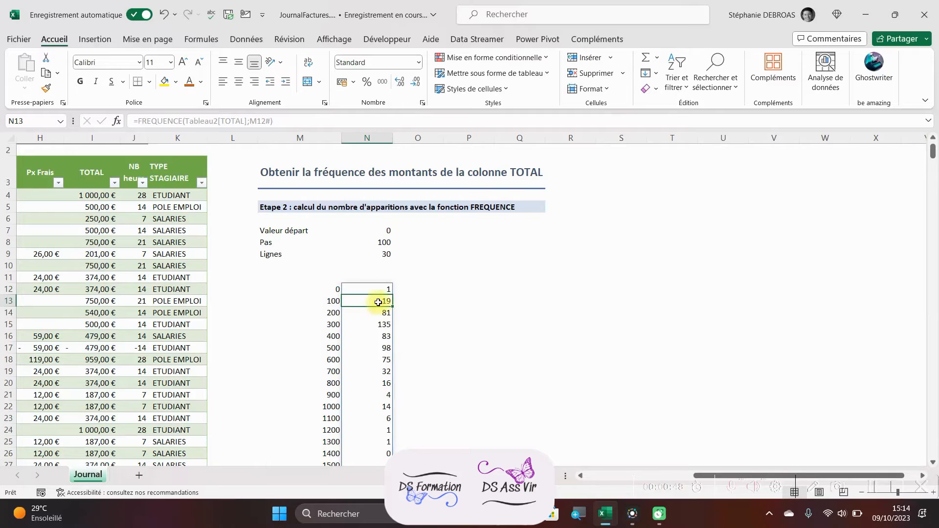
Step: Check the frequency column down to its end, and set Valeur départ to 50 and Pas to 300
{"action": "scroll", "coordinate": [401, 389], "scroll_direction": "down", "scroll_amount": 5}
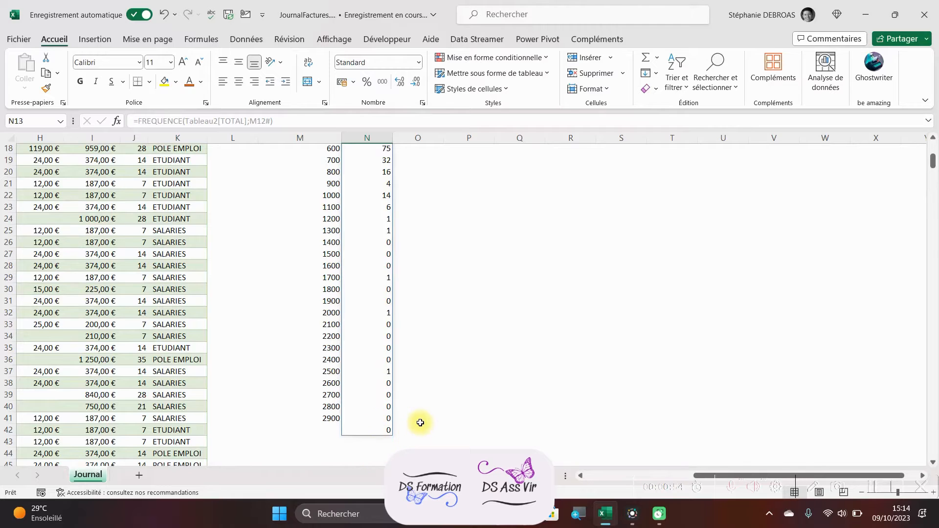
{"action": "scroll", "coordinate": [416, 421], "scroll_direction": "up", "scroll_amount": 5}
{"action": "left_click", "coordinate": [368, 230]}
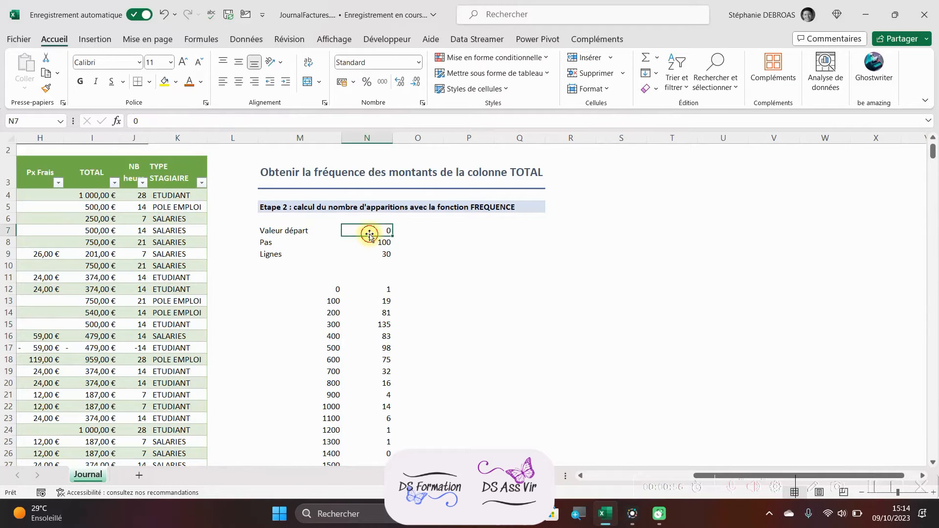
{"action": "type", "text": "50"}
{"action": "key", "text": "Tab"}
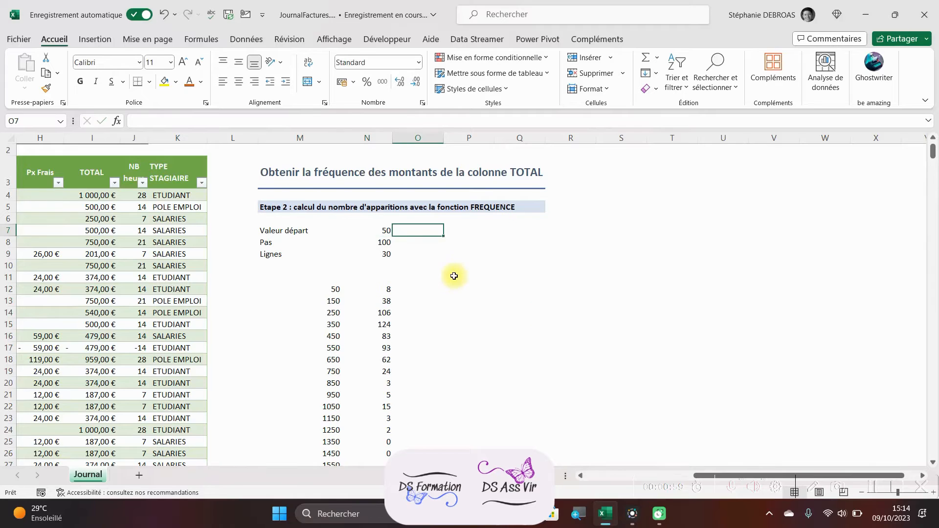
{"action": "left_click", "coordinate": [388, 241]}
{"action": "type", "text": "30"}
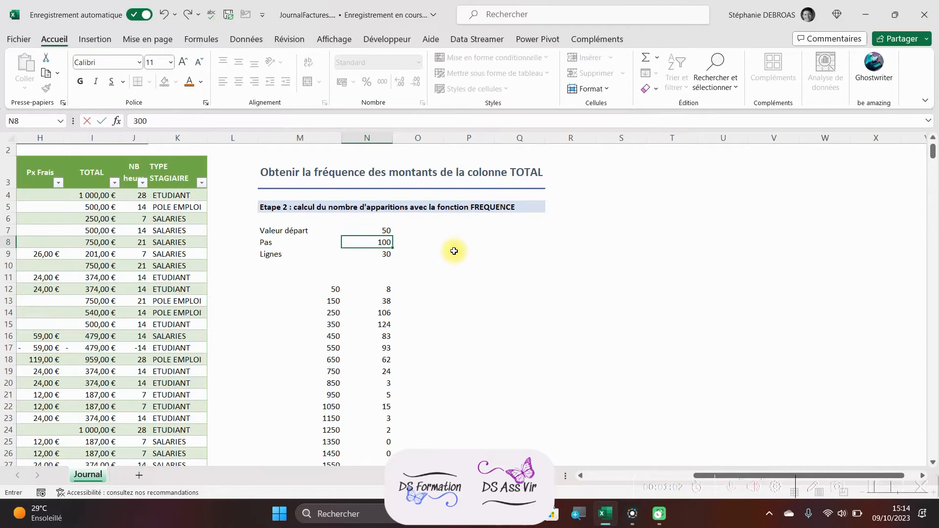
{"action": "key", "text": "Return"}
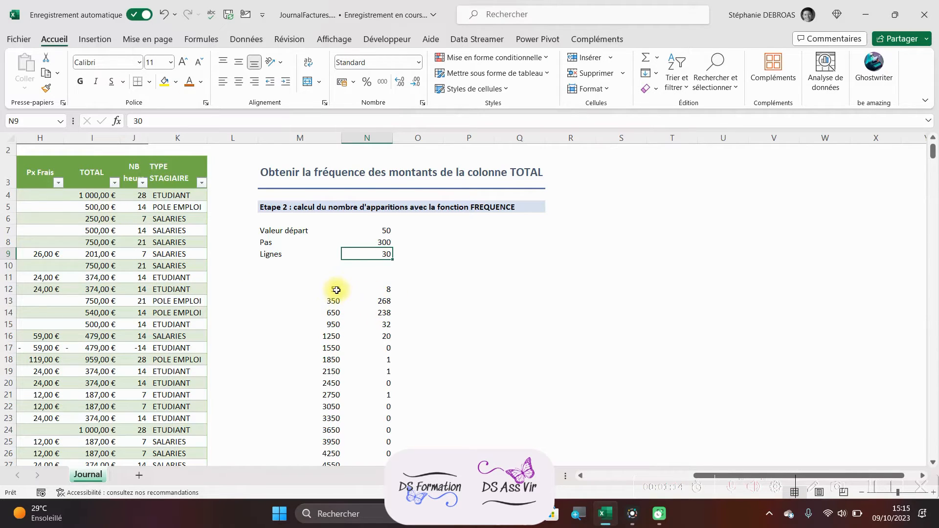
Step: Restore the interval parameters with Valeur départ at 0 and Pas at 100
{"action": "left_click", "coordinate": [381, 229]}
{"action": "type", "text": "0"}
{"action": "key", "text": "Tab"}
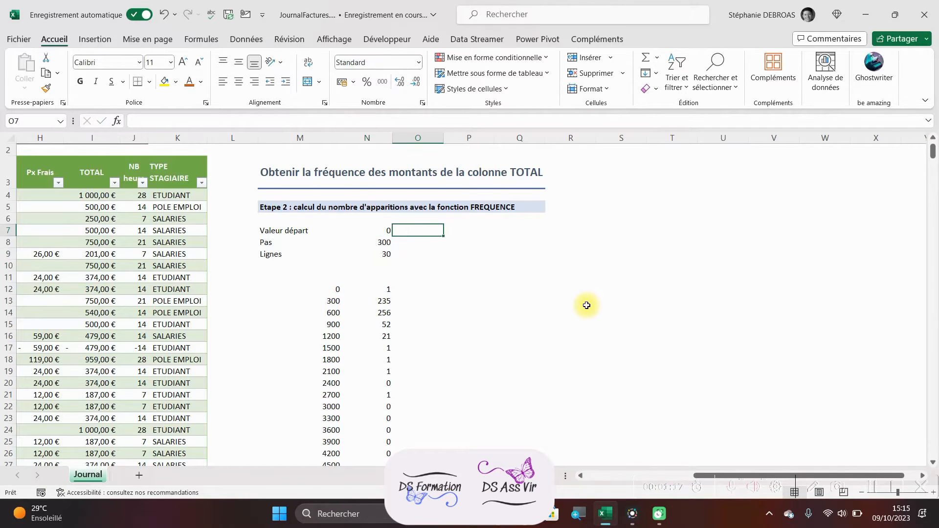
{"action": "left_click", "coordinate": [380, 241]}
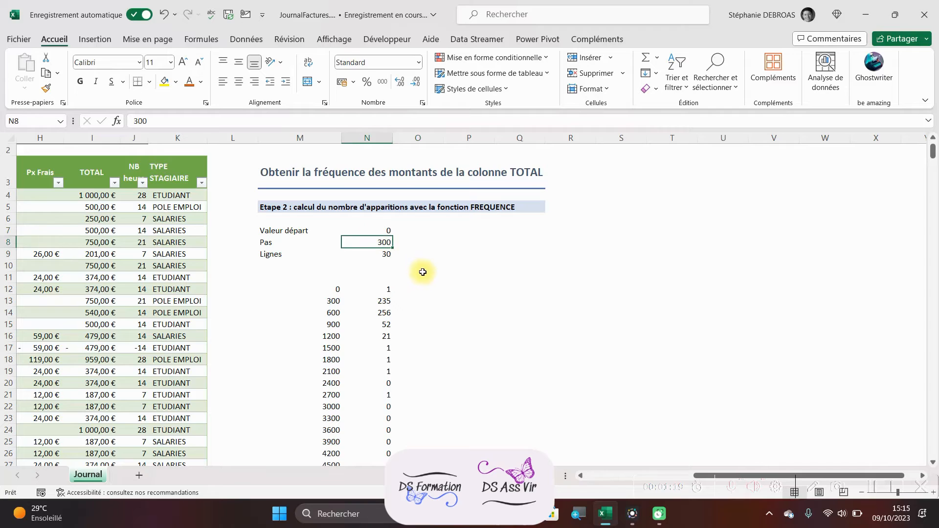
{"action": "type", "text": "10"}
{"action": "key", "text": "Return"}
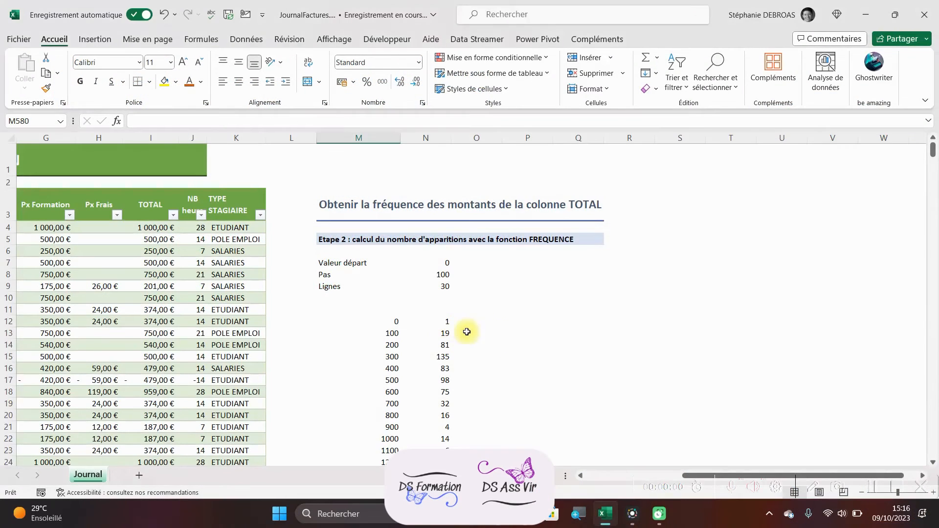
Step: Check the frequency for 0 by filtering TOTAL to amounts less than or equal to 0, inspect the total-row count, and clear the filter
{"action": "left_click", "coordinate": [387, 321]}
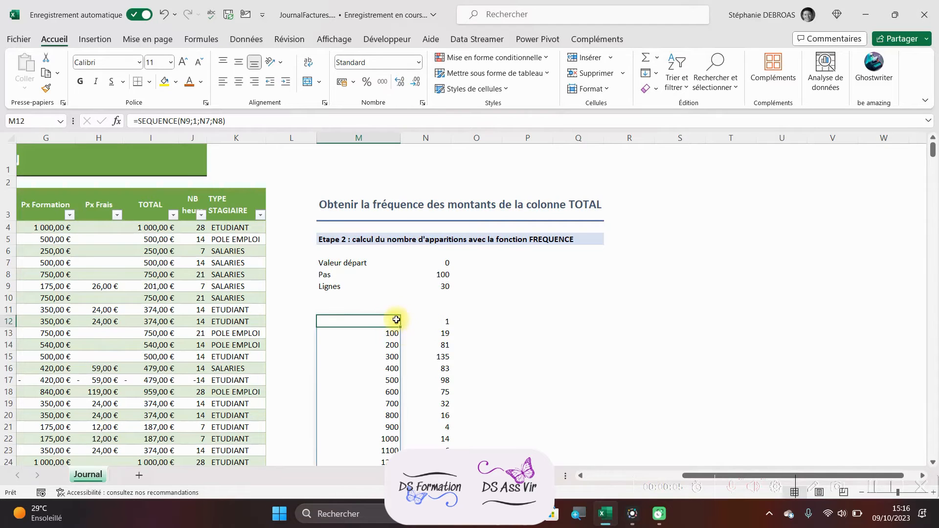
{"action": "left_click", "coordinate": [432, 320]}
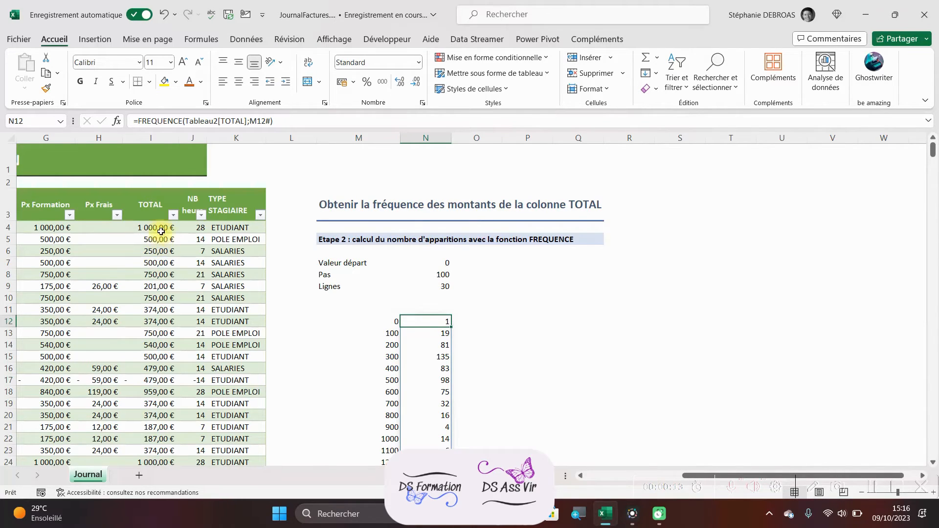
{"action": "left_click", "coordinate": [172, 218]}
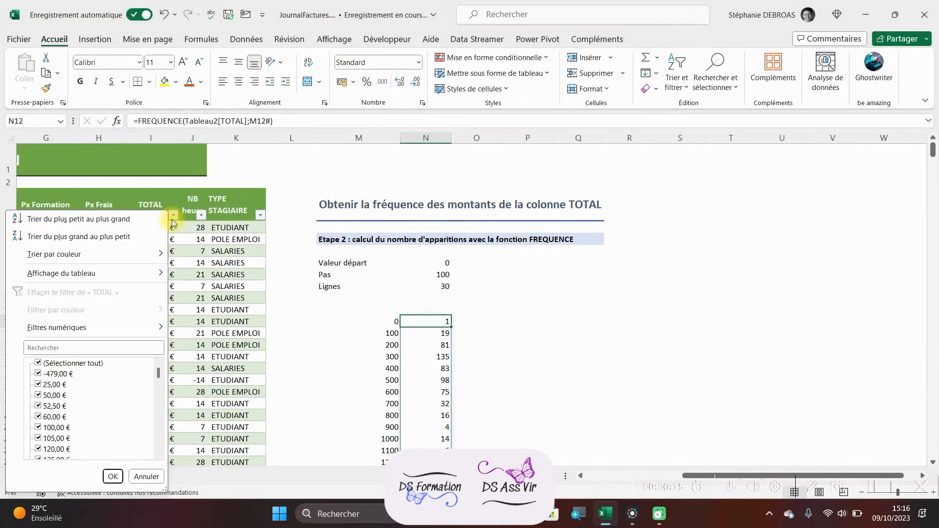
{"action": "mouse_move", "coordinate": [104, 330]}
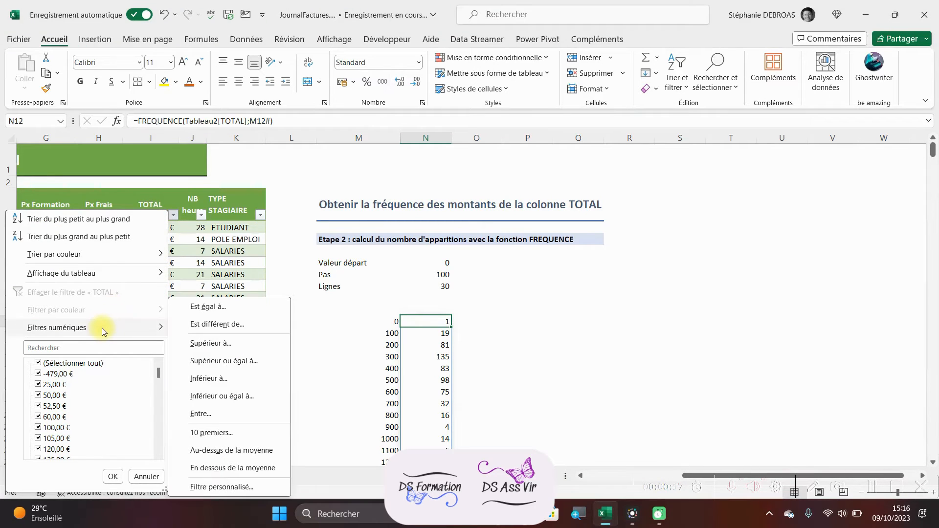
{"action": "left_click", "coordinate": [208, 396]}
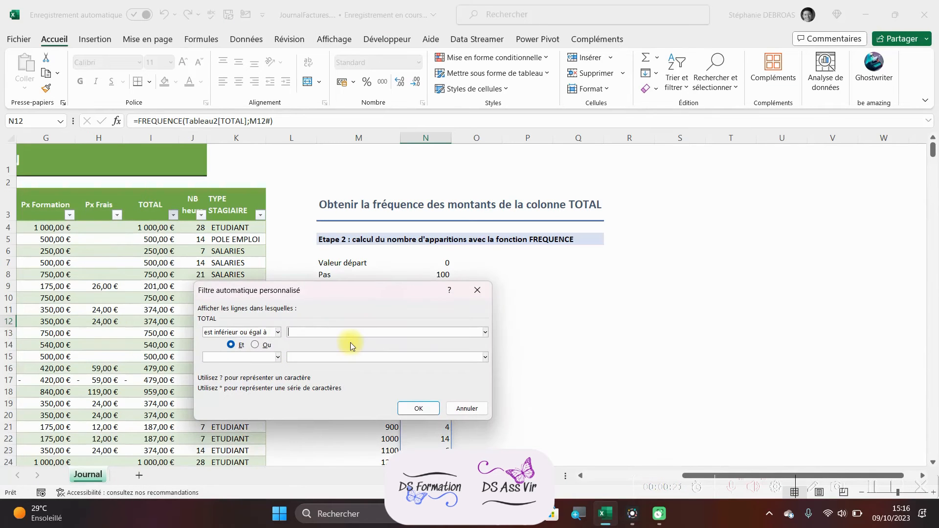
{"action": "left_click", "coordinate": [415, 407]}
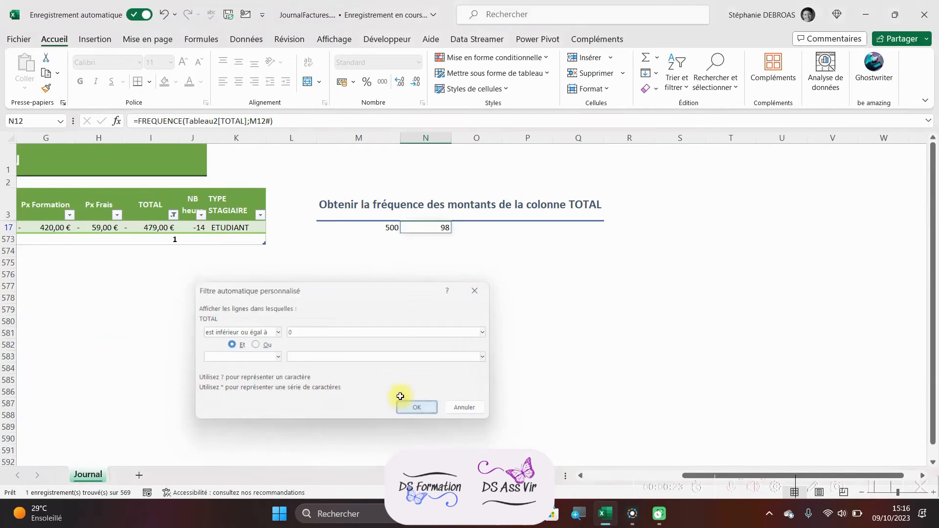
{"action": "left_click", "coordinate": [166, 239]}
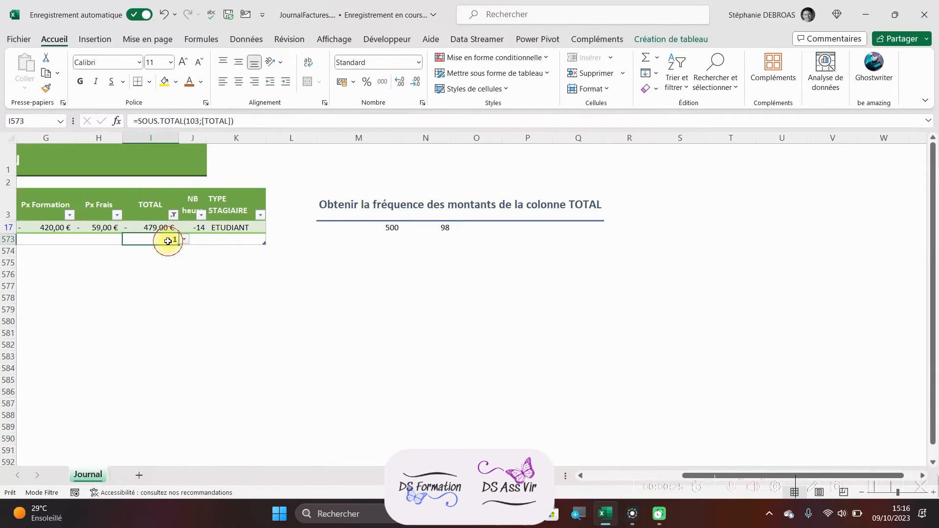
{"action": "left_click", "coordinate": [174, 215]}
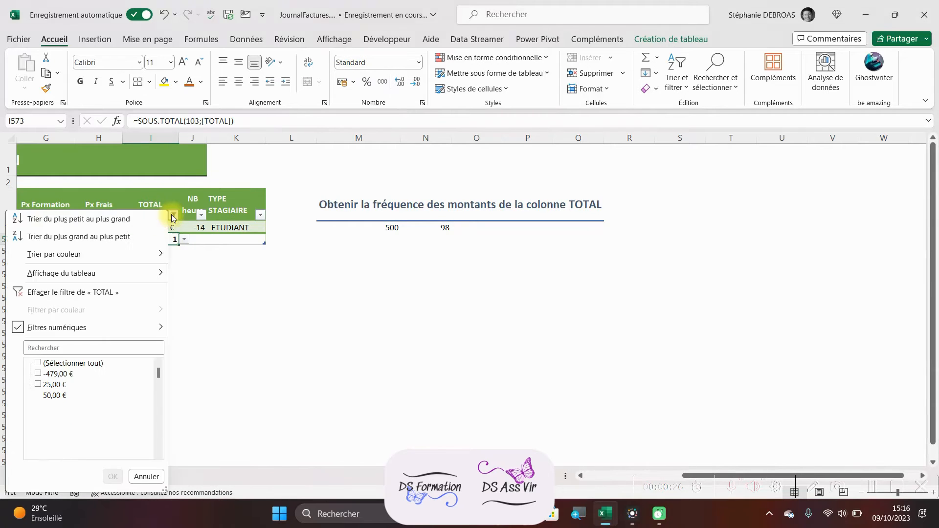
{"action": "left_click", "coordinate": [57, 294]}
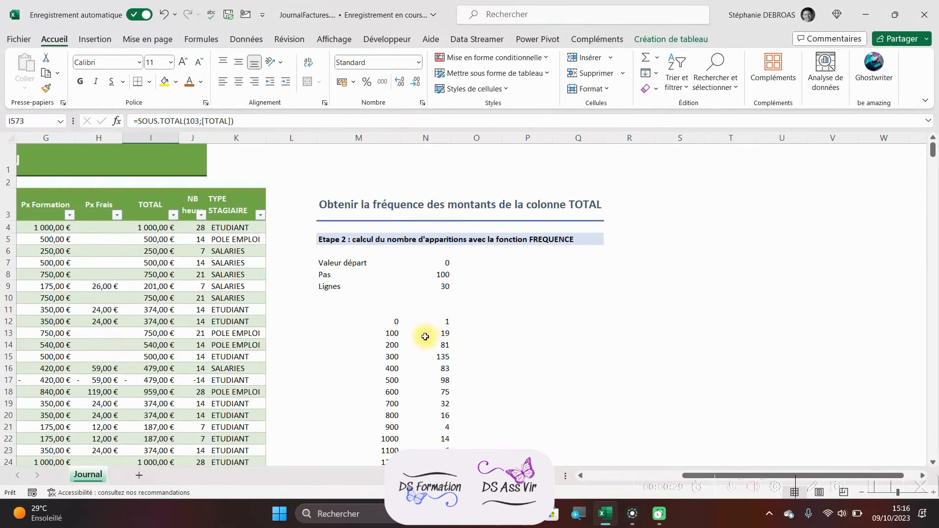
Step: Verify the frequency of the 0 to 100 interval with a Between filter on TOTAL, inspect the total-row count, and clear the filter
{"action": "left_click", "coordinate": [445, 336]}
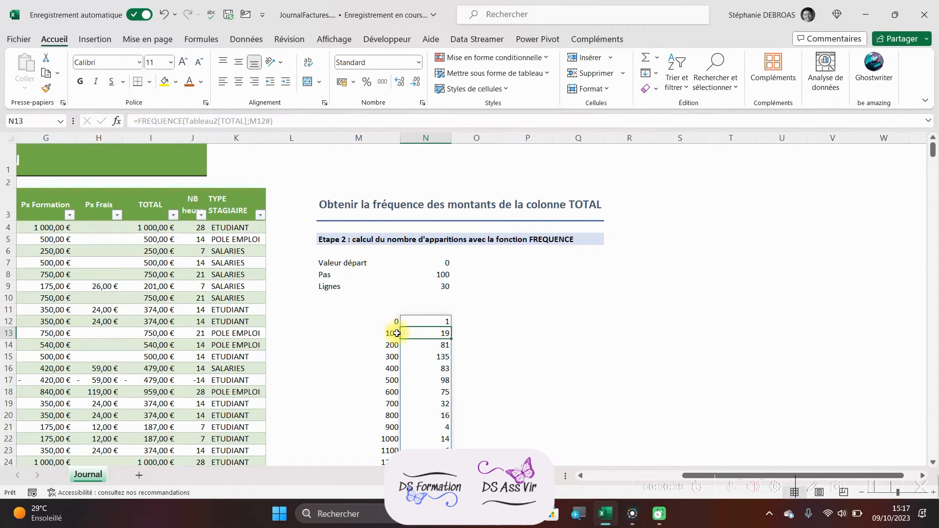
{"action": "left_click", "coordinate": [173, 215]}
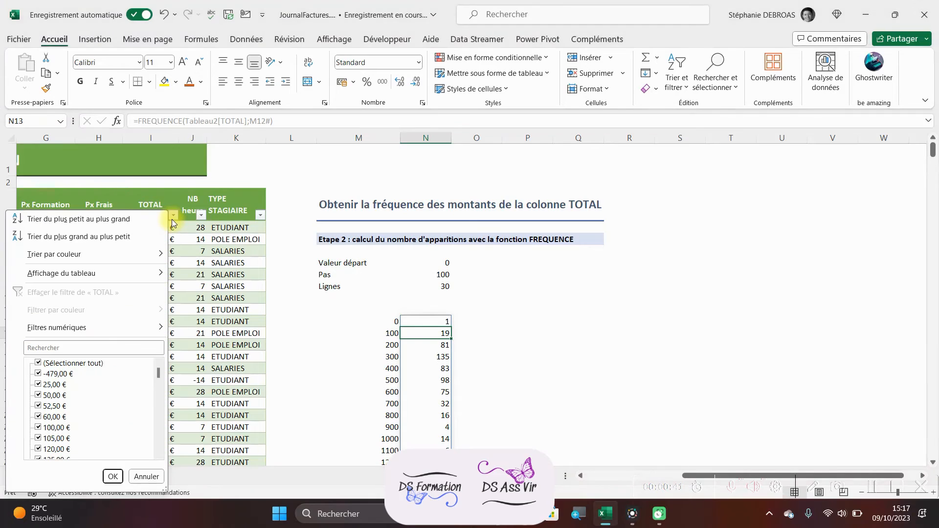
{"action": "mouse_move", "coordinate": [105, 328]}
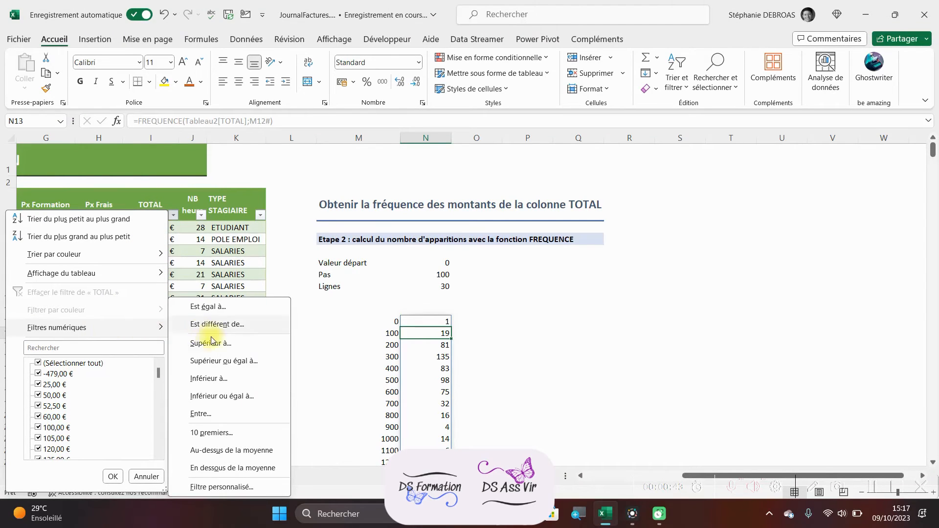
{"action": "left_click", "coordinate": [208, 413]}
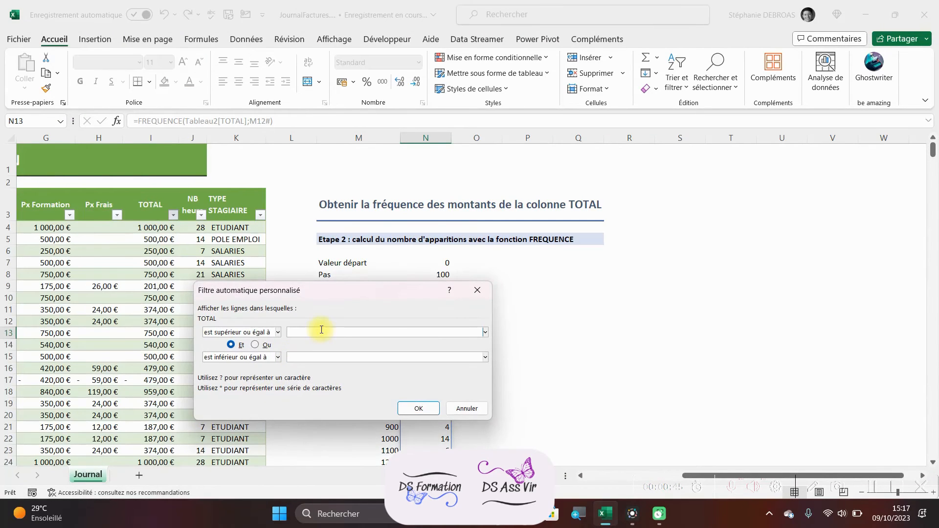
{"action": "left_click", "coordinate": [325, 356]}
{"action": "type", "text": "100"}
{"action": "left_click", "coordinate": [406, 407]}
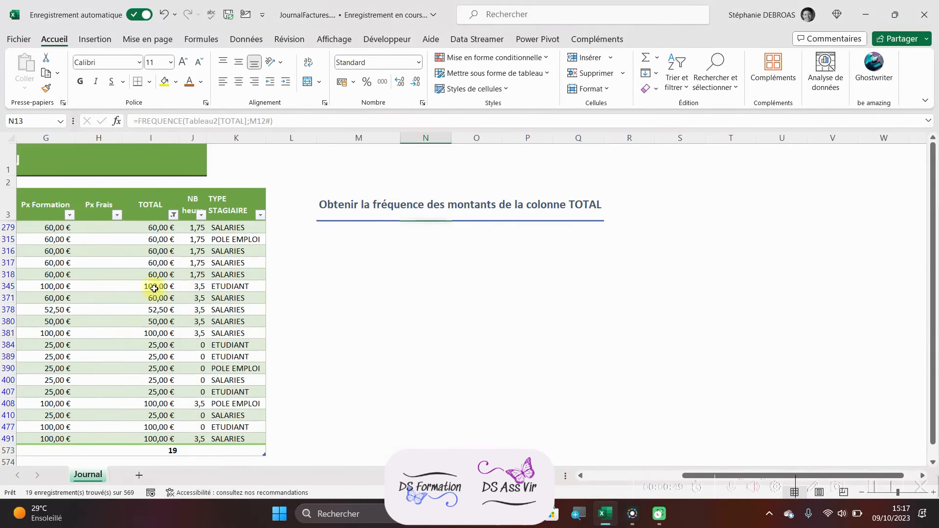
{"action": "left_click", "coordinate": [163, 450]}
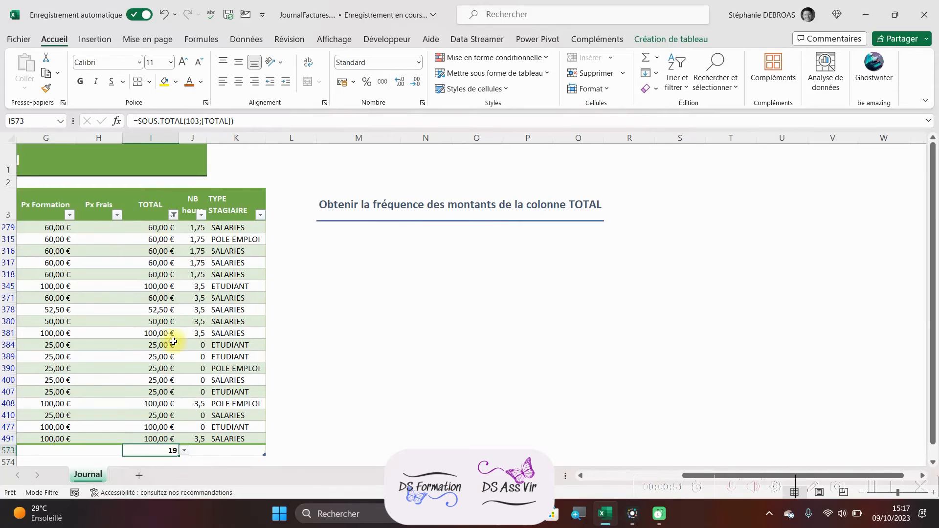
{"action": "left_click", "coordinate": [173, 215]}
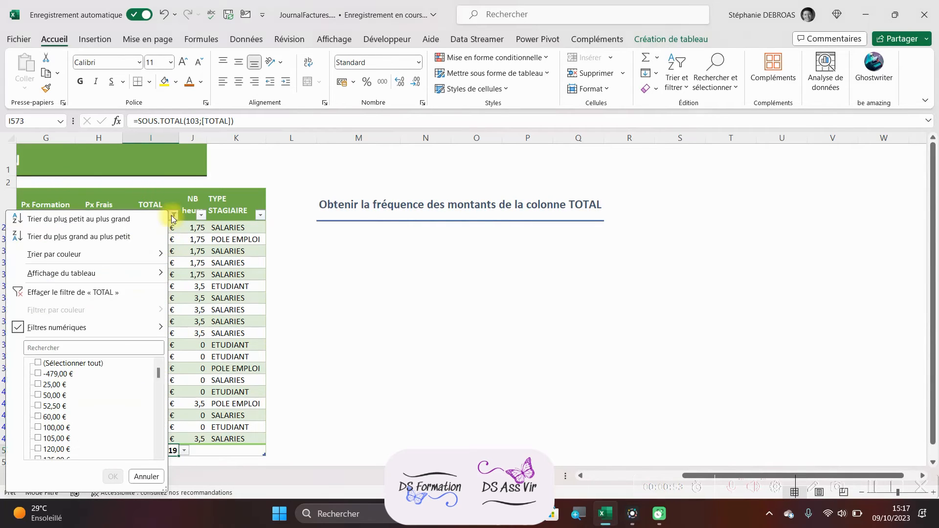
{"action": "left_click", "coordinate": [52, 292]}
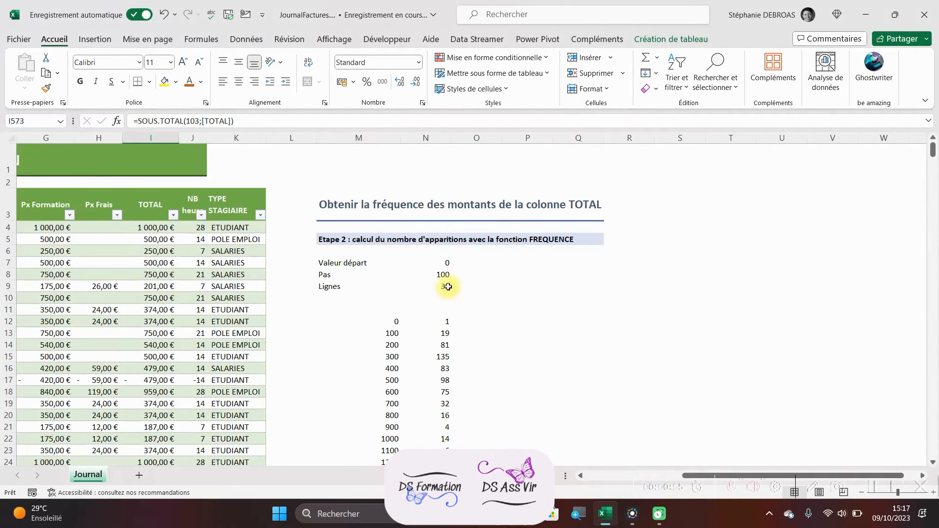
Step: Review the Valeur départ, Pas and Lignes parameters and the frequency counts, including the one for the interval ending at 300
{"action": "left_click", "coordinate": [438, 274]}
{"action": "left_click", "coordinate": [423, 263]}
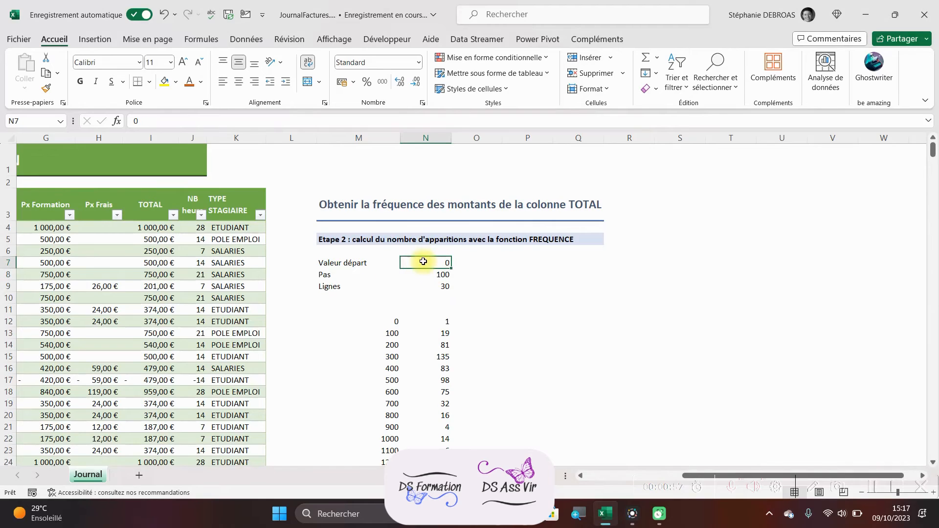
{"action": "left_click", "coordinate": [436, 285]}
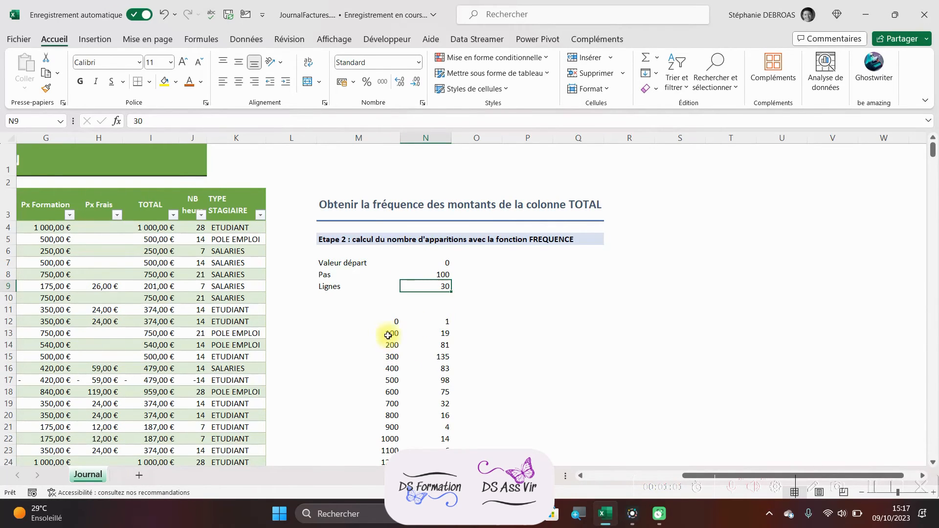
{"action": "scroll", "coordinate": [444, 324], "scroll_direction": "down", "scroll_amount": 3}
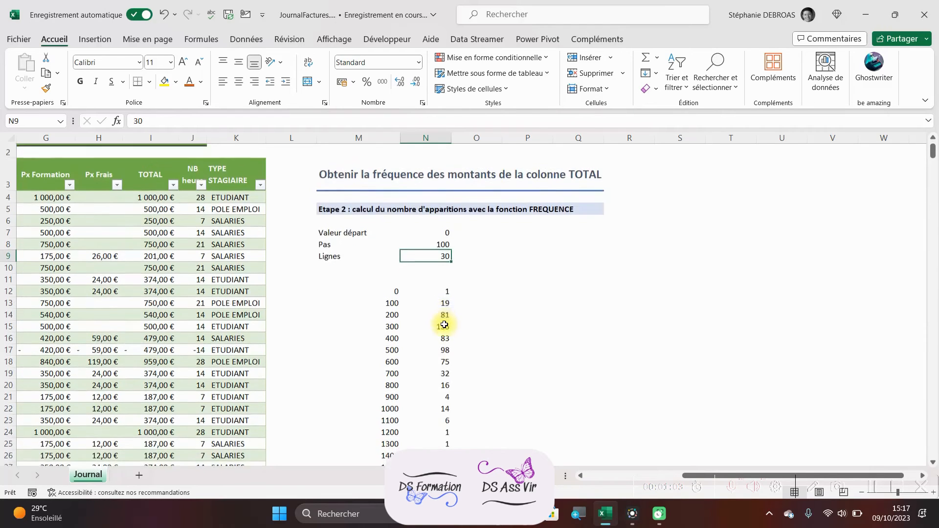
{"action": "scroll", "coordinate": [419, 325], "scroll_direction": "up", "scroll_amount": 1}
{"action": "scroll", "coordinate": [387, 344], "scroll_direction": "up", "scroll_amount": 2}
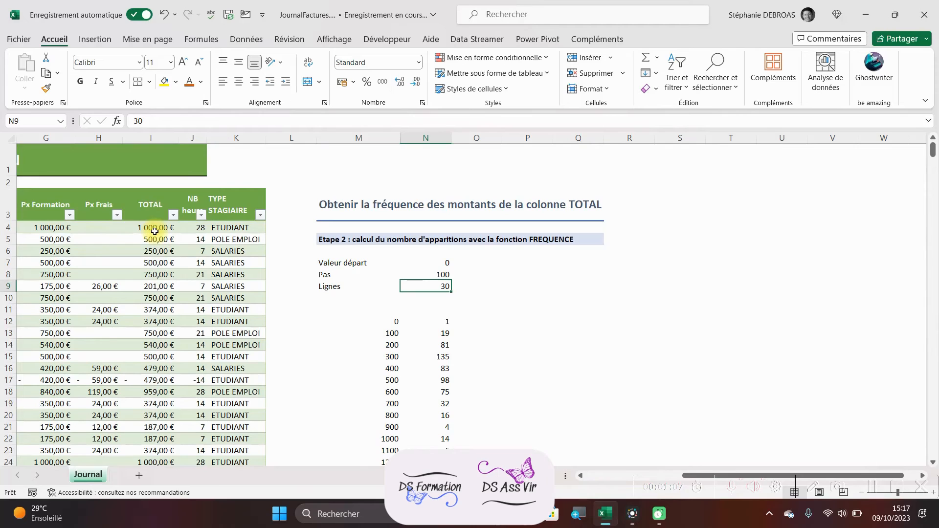
{"action": "left_click", "coordinate": [446, 355]}
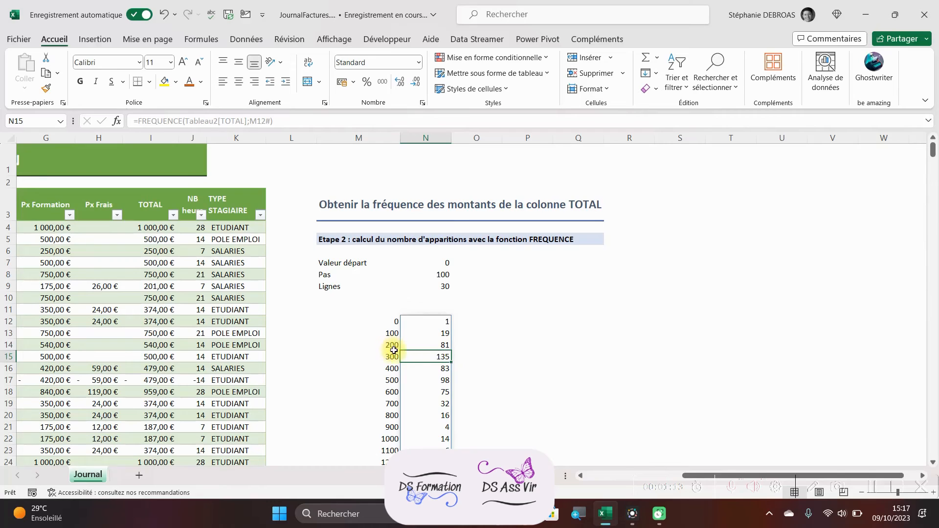
Step: Keep Valeur départ at 0, set Pas to 500 and Lignes to 10, and check the frequency for the 500 interval
{"action": "left_click", "coordinate": [425, 263]}
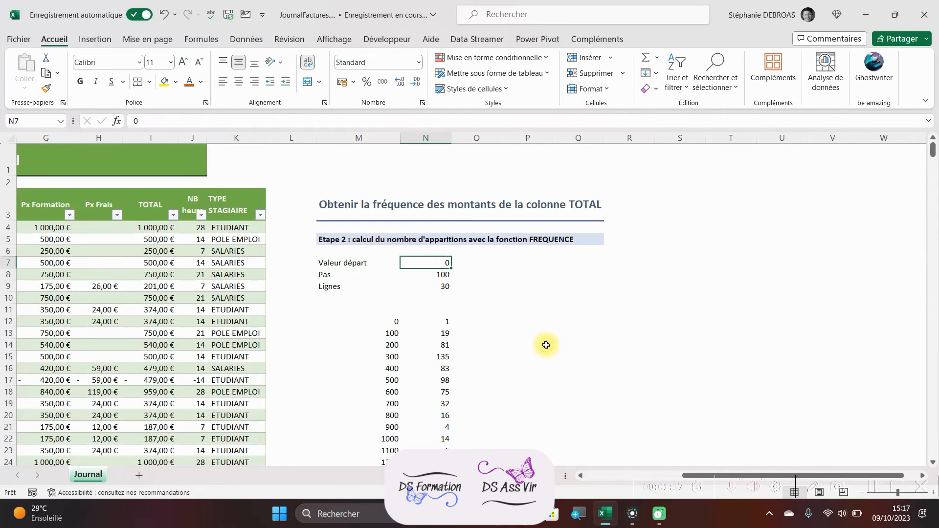
{"action": "left_click", "coordinate": [442, 272]}
{"action": "type", "text": "500"}
{"action": "key", "text": "Tab"}
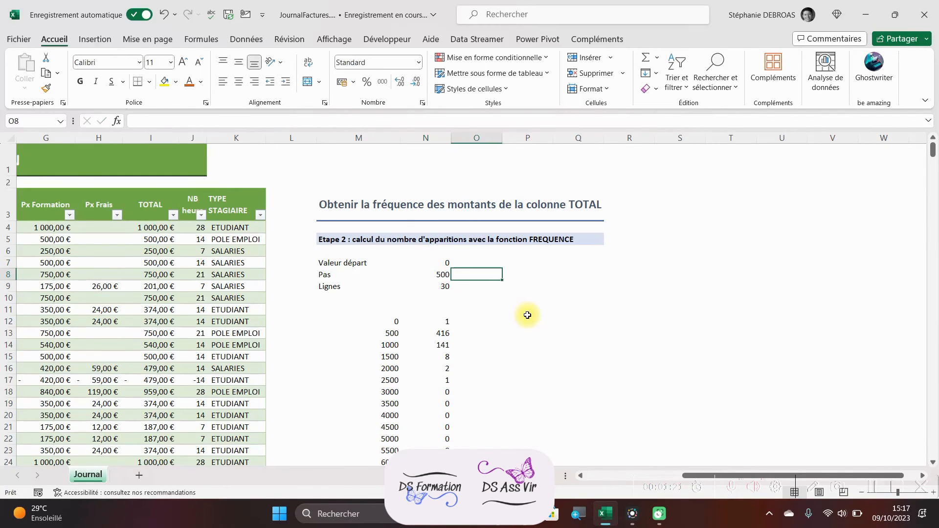
{"action": "left_click", "coordinate": [435, 285]}
{"action": "type", "text": "10"}
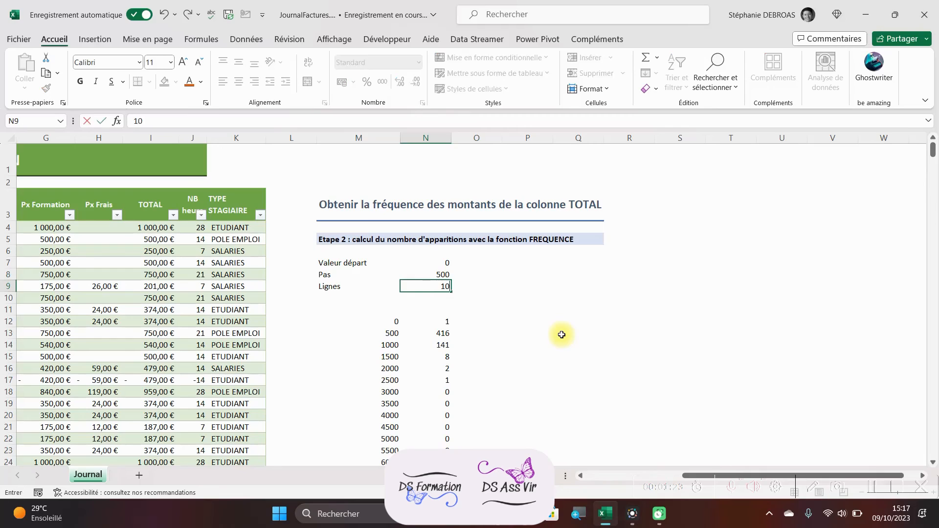
{"action": "key", "text": "Return"}
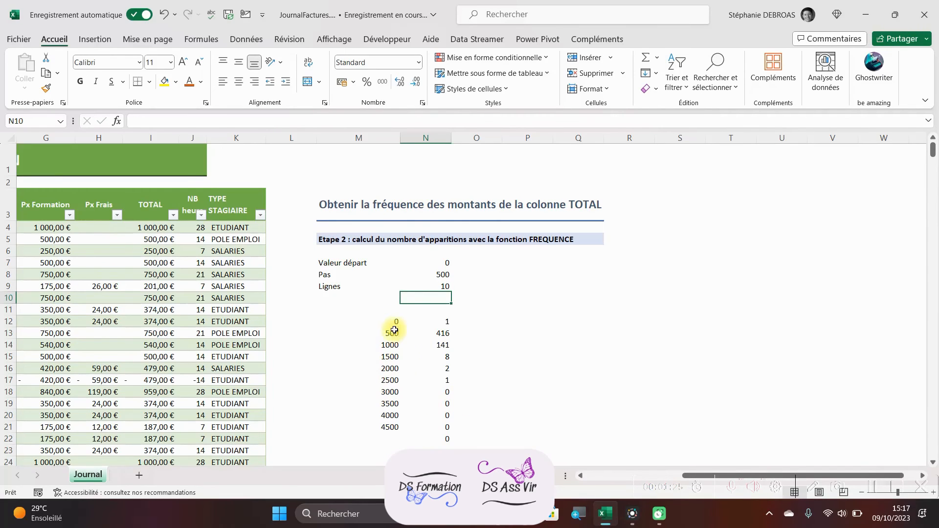
{"action": "left_click", "coordinate": [435, 333]}
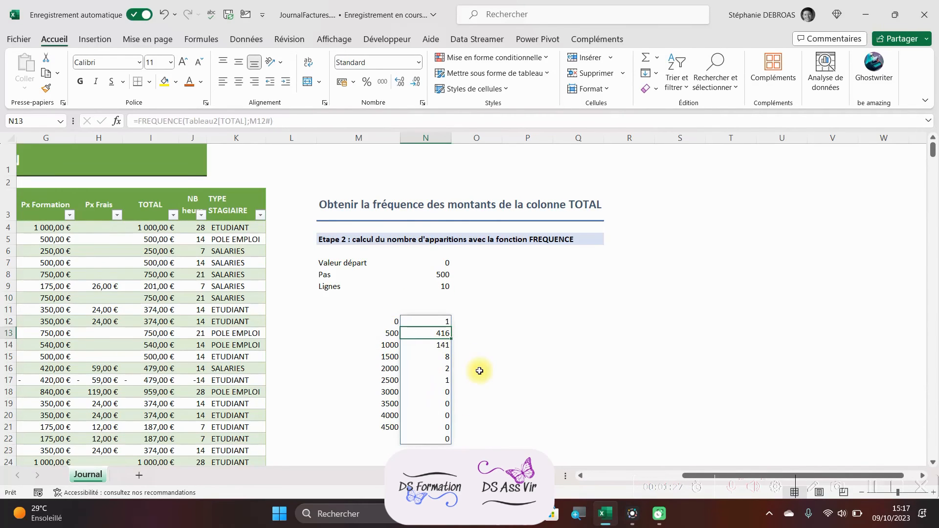